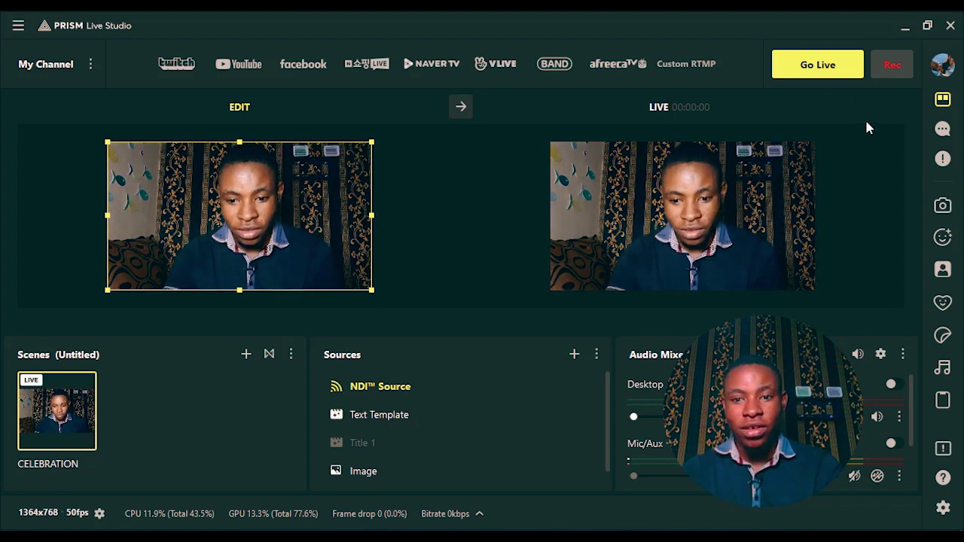
Close PRISM Live Studio, open prismlive.com's PC download page in a new Chrome tab, then minimize Chrome.
{"action": "left_click", "coordinate": [954, 27]}
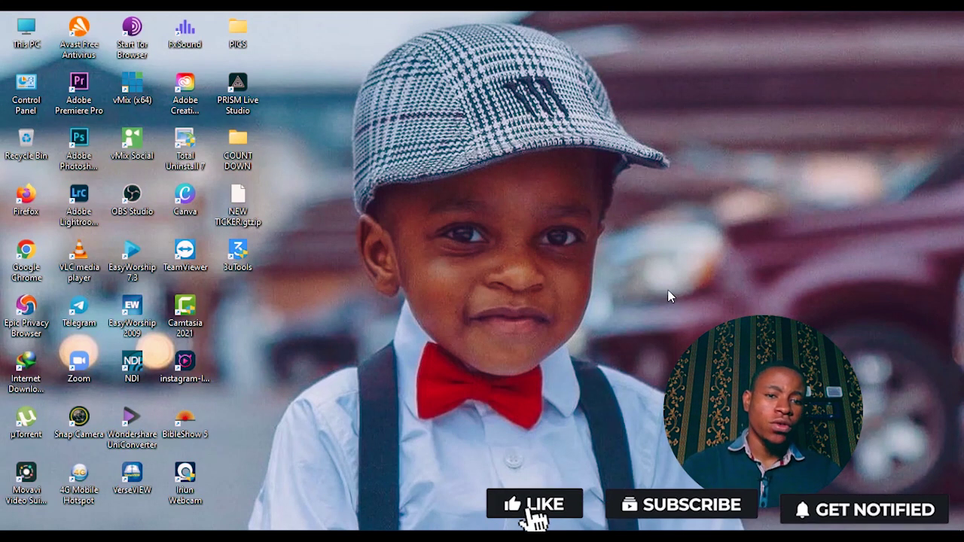
{"action": "left_click", "coordinate": [565, 536]}
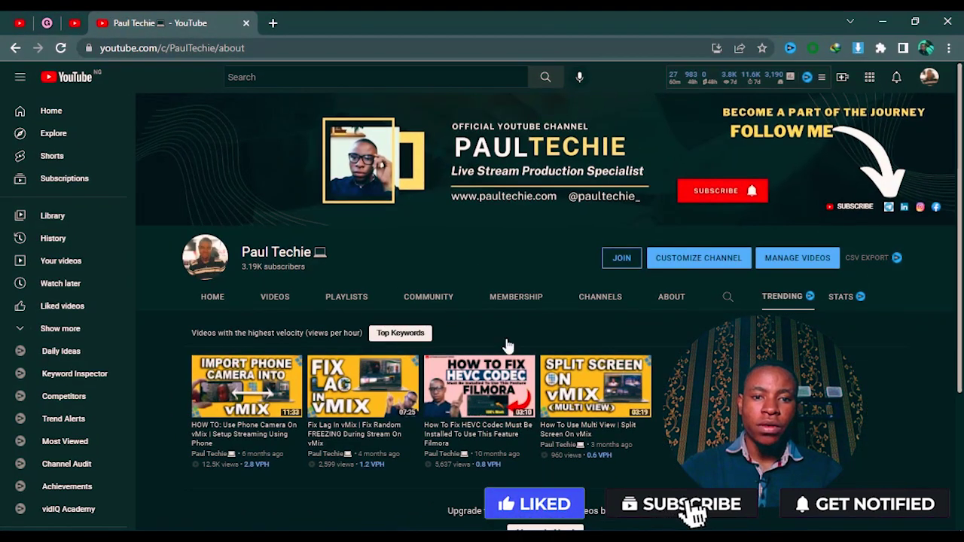
{"action": "left_click", "coordinate": [273, 24]}
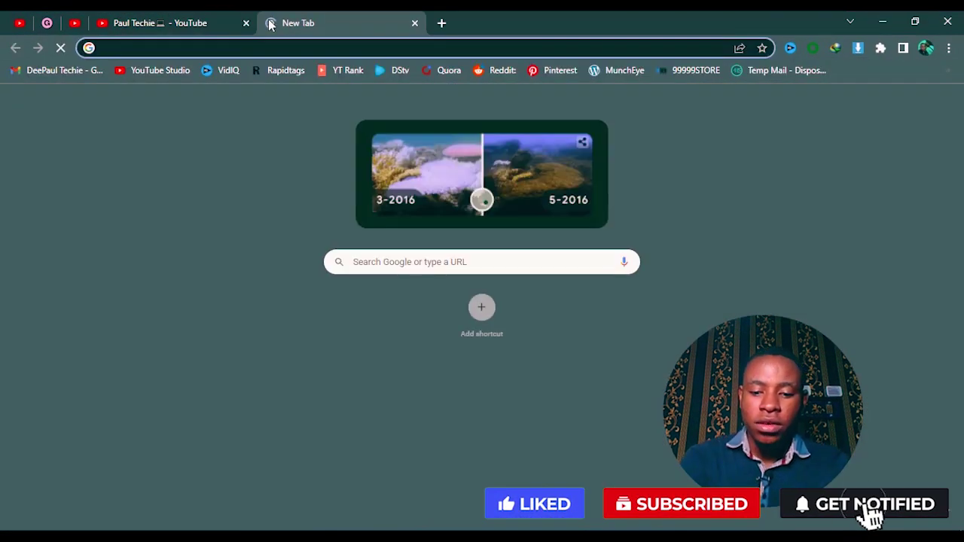
{"action": "type", "text": "prism"}
{"action": "key", "text": "Return"}
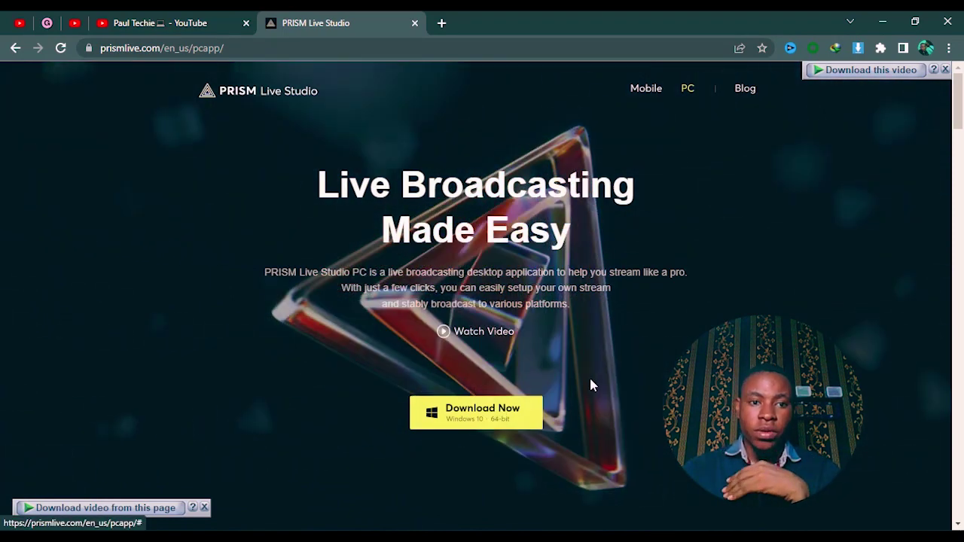
{"action": "left_click", "coordinate": [883, 22]}
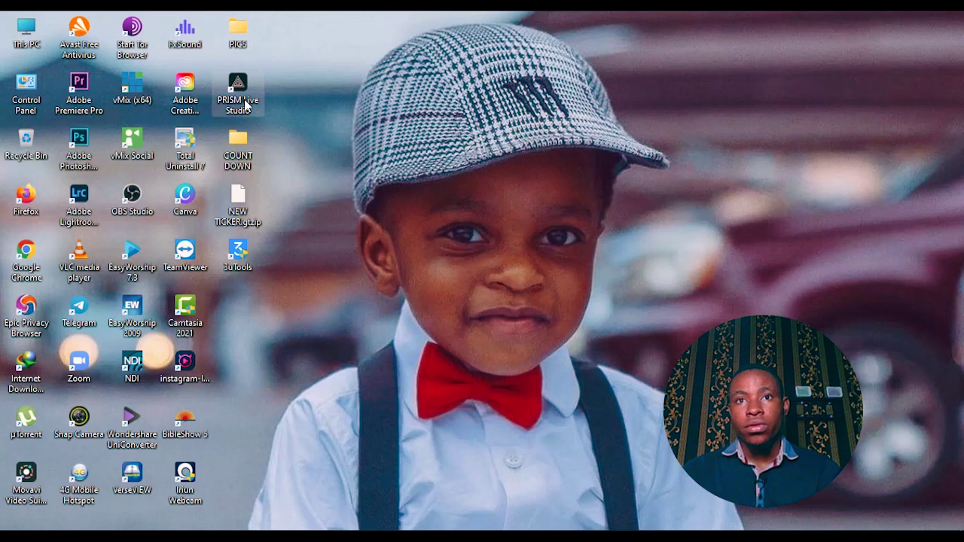
Relaunch PRISM Live Studio and delete the old NDI Source from the CELEBRATION scene.
{"action": "left_click", "coordinate": [246, 106]}
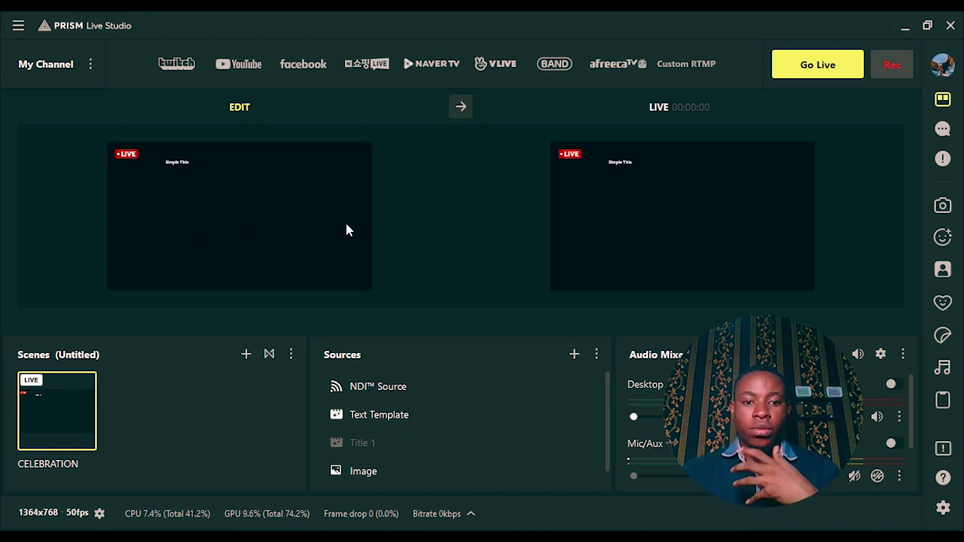
{"action": "left_click", "coordinate": [430, 385]}
{"action": "key", "text": "Delete"}
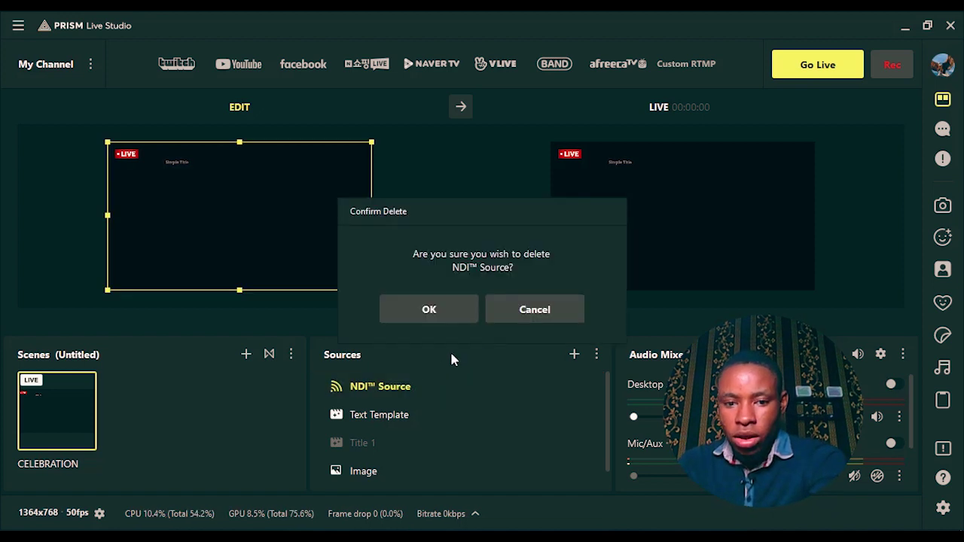
{"action": "left_click", "coordinate": [456, 314]}
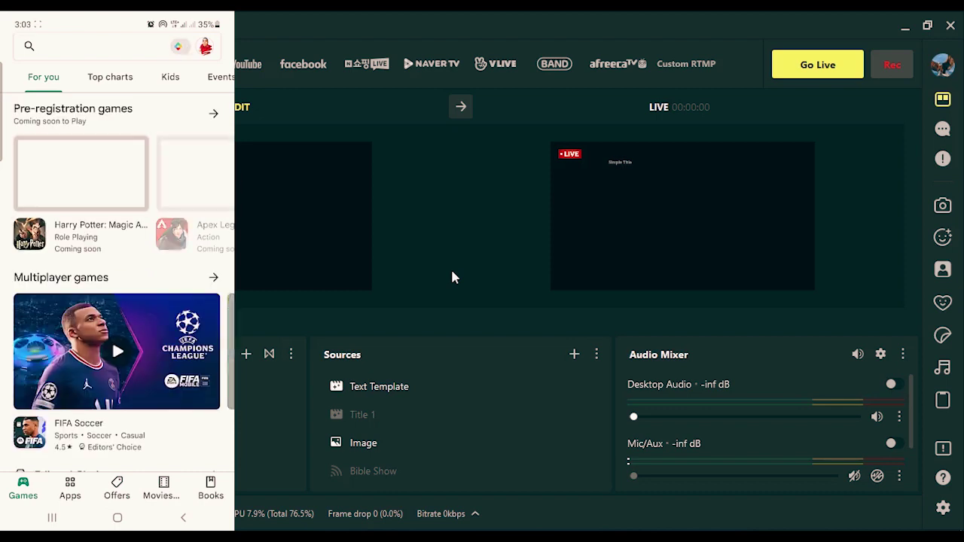
Enter 'newtek ndi' in the mirrored phone's Play Store search and run the suggestion.
{"action": "type", "text": "n"}
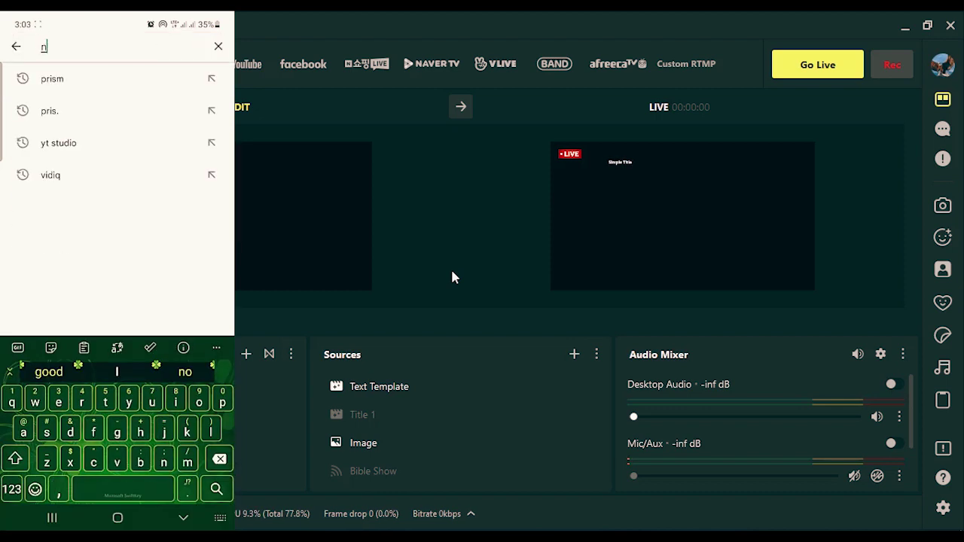
{"action": "type", "text": "ew"}
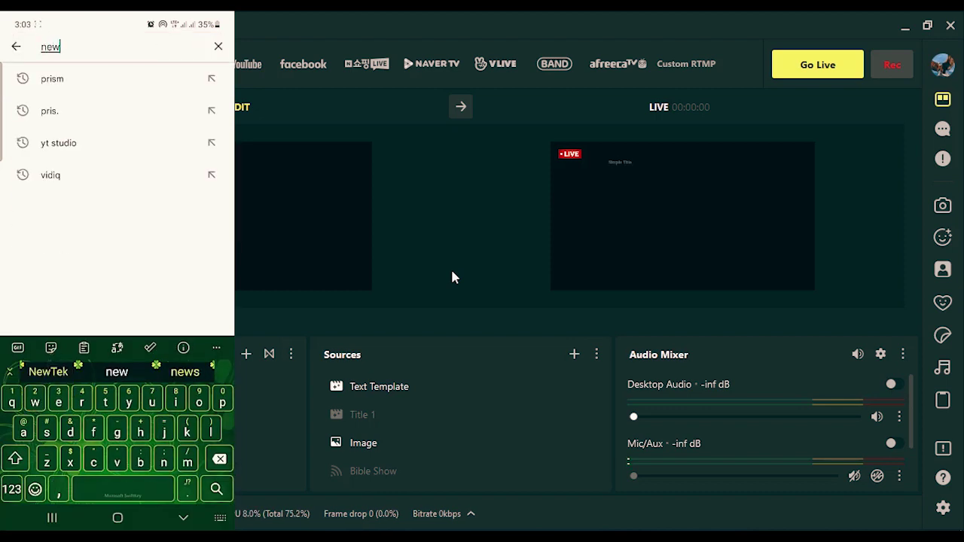
{"action": "type", "text": "tek ndi"}
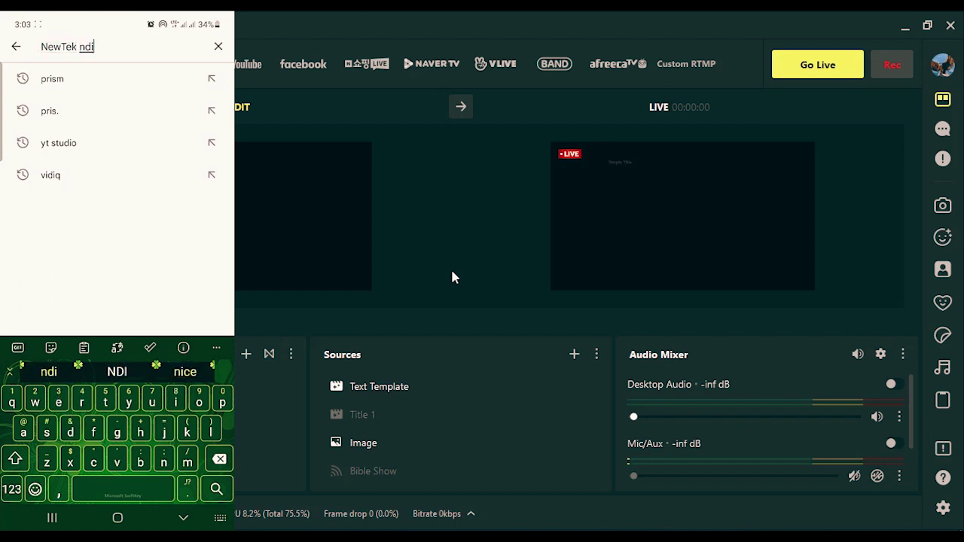
{"action": "left_click", "coordinate": [62, 111]}
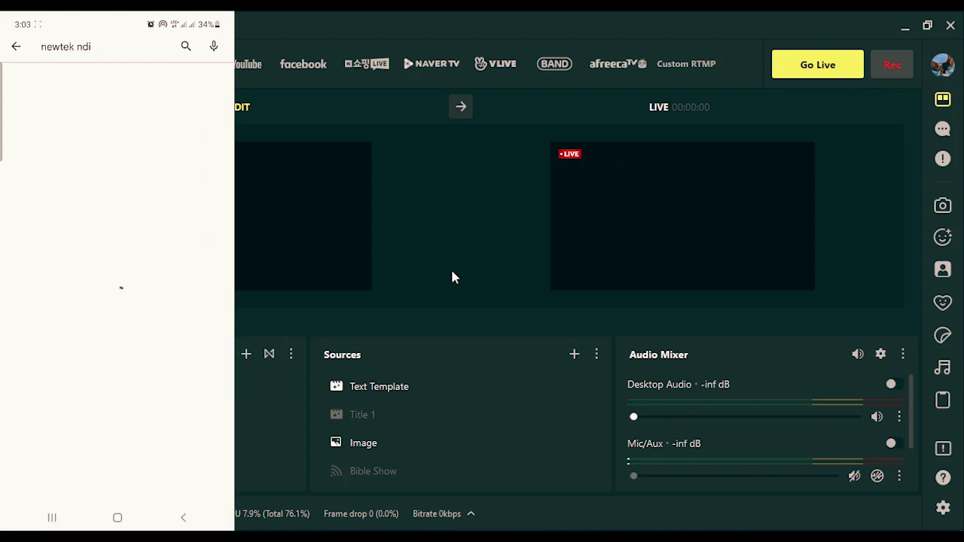
Open the NDI HX Camera app's store page from the search results.
{"action": "left_click", "coordinate": [85, 83]}
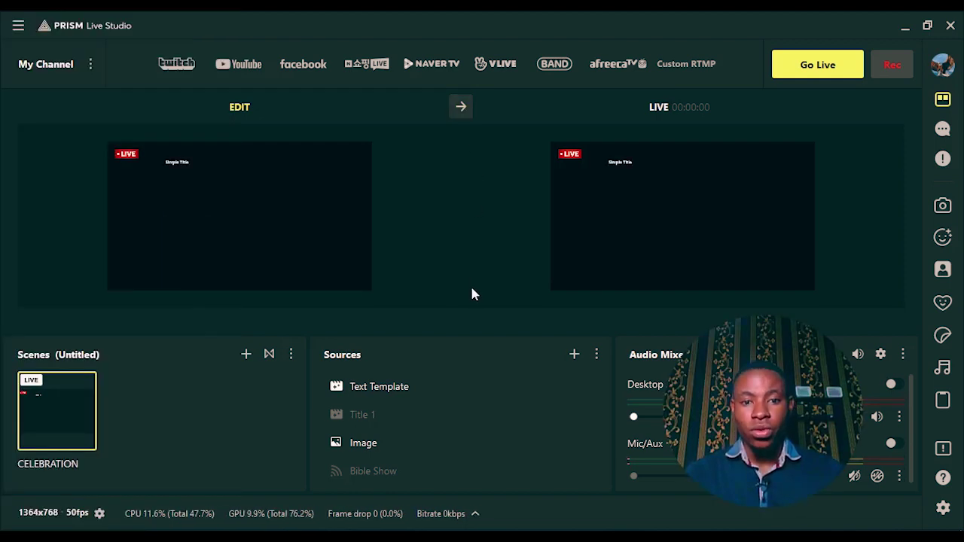
Add an NDI™ Source to the scene and name it NDI CAMERA.
{"action": "left_click", "coordinate": [575, 356]}
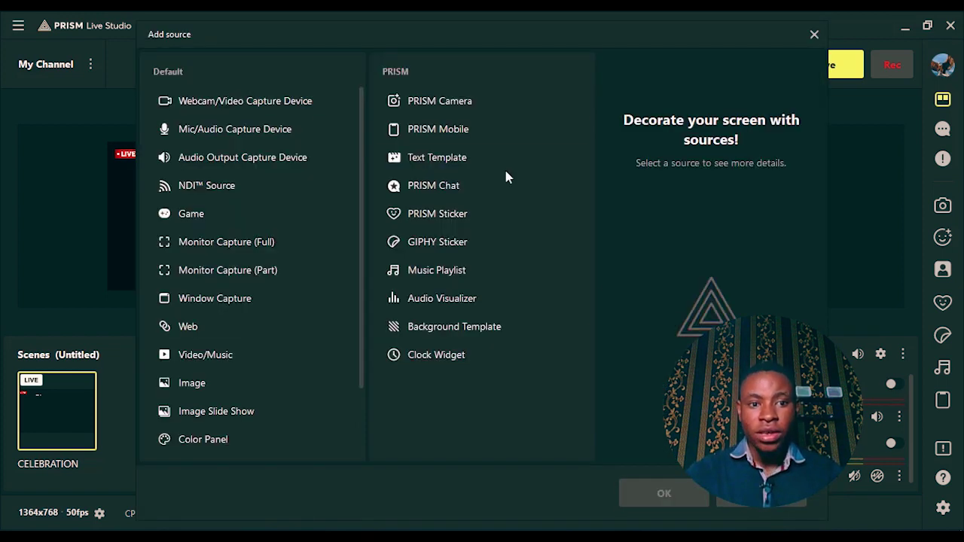
{"action": "left_click", "coordinate": [210, 191]}
{"action": "left_click", "coordinate": [631, 484]}
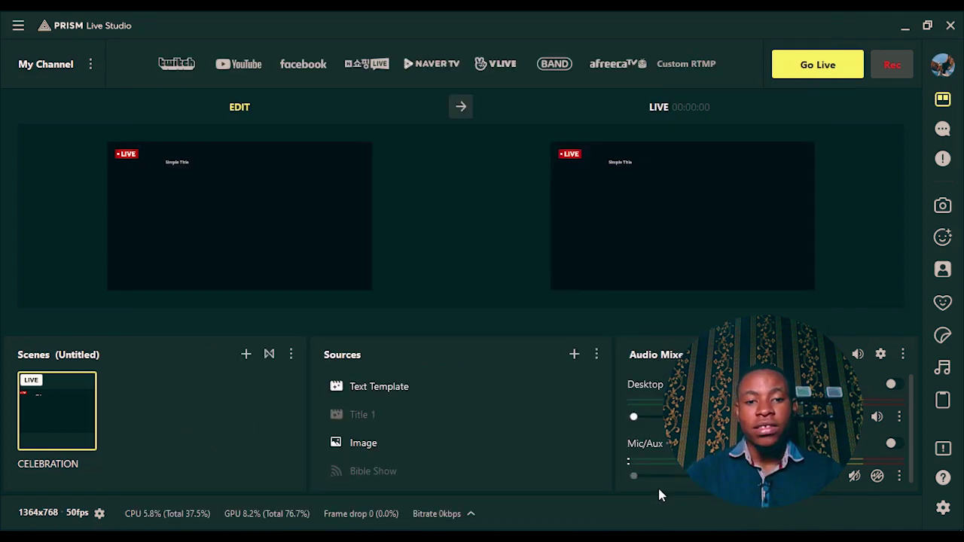
{"action": "left_click_drag", "start_coordinate": [426, 213], "coordinate": [334, 207]}
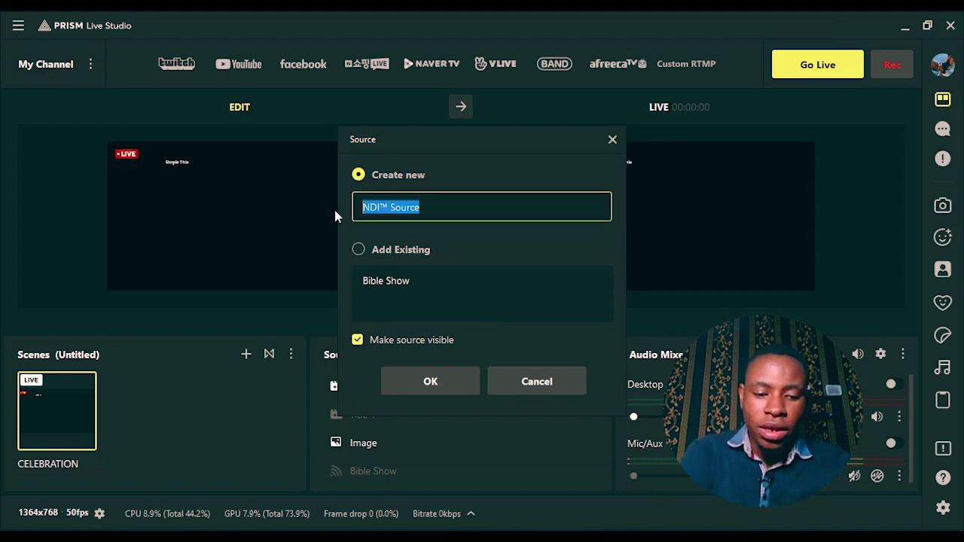
{"action": "type", "text": "NDI CAME"}
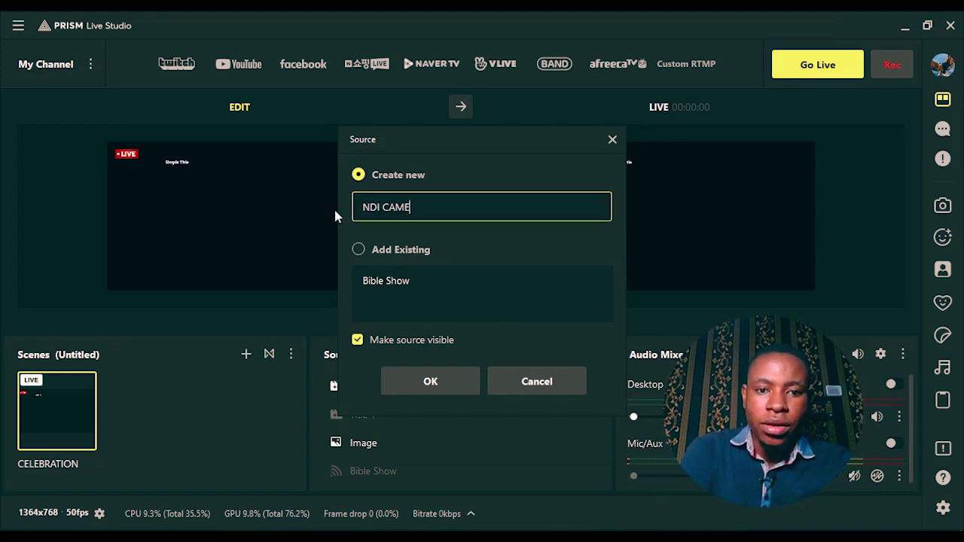
{"action": "type", "text": "RA"}
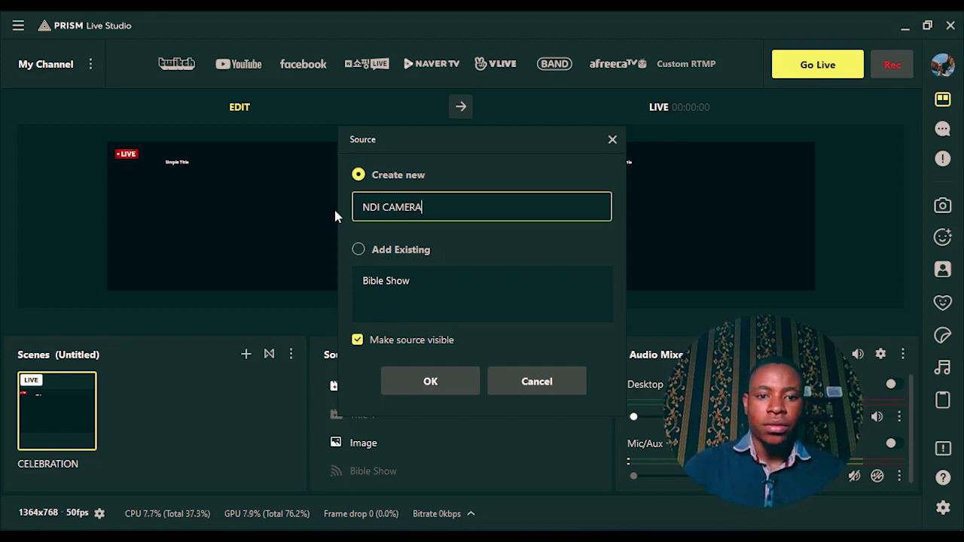
{"action": "left_click", "coordinate": [436, 385]}
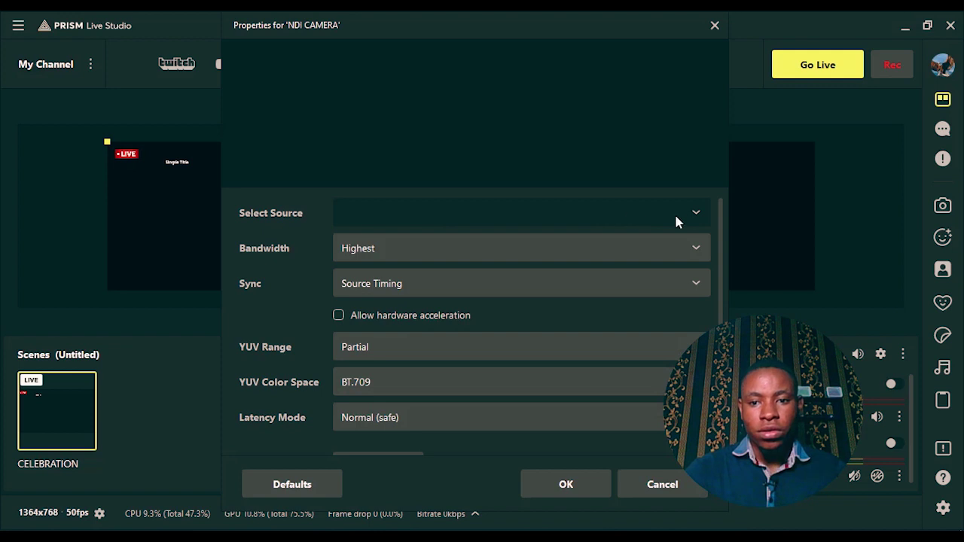
Set NDI CAMERA to the phone's LOCALHOST stream, stretch it to fill the canvas, and send it live.
{"action": "left_click", "coordinate": [699, 213]}
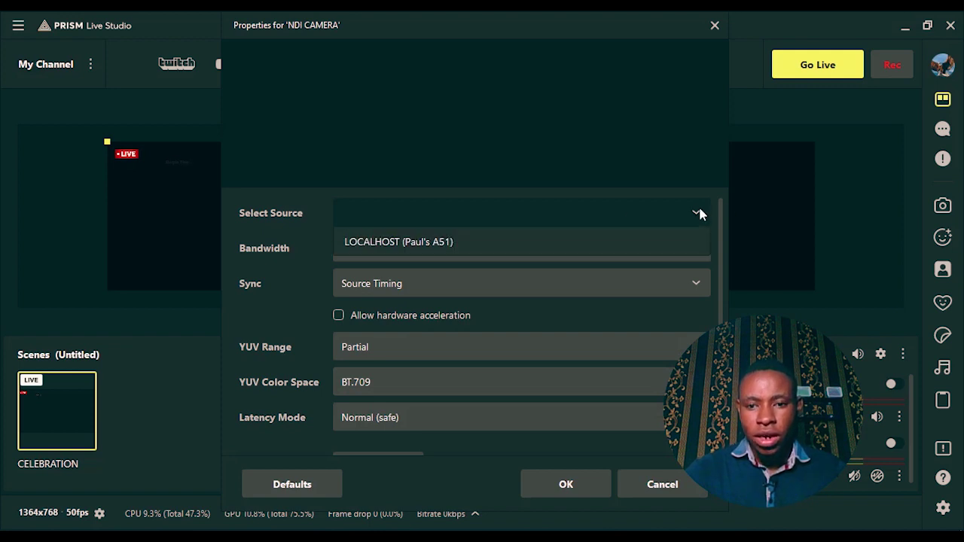
{"action": "left_click", "coordinate": [404, 244]}
{"action": "left_click", "coordinate": [567, 484]}
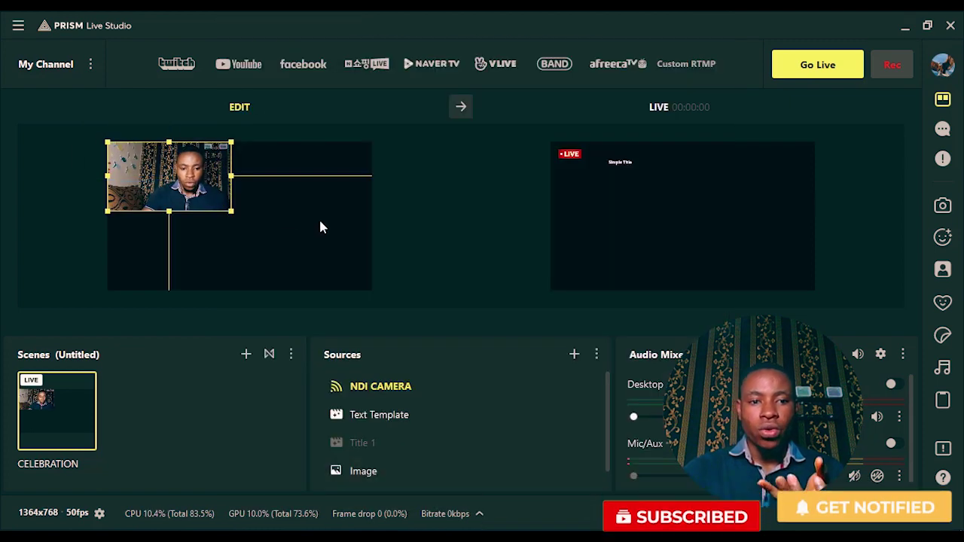
{"action": "left_click_drag", "start_coordinate": [229, 214], "coordinate": [324, 294]}
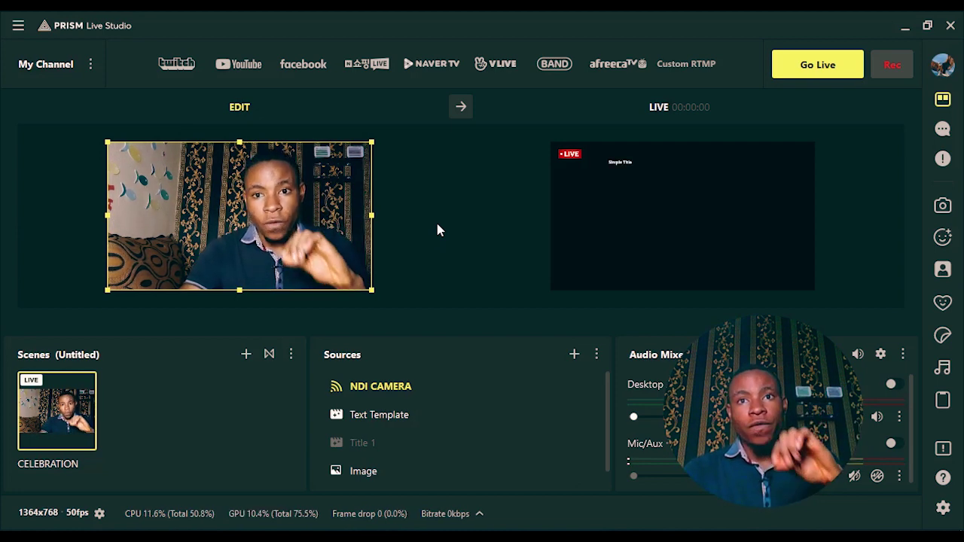
{"action": "left_click", "coordinate": [460, 107]}
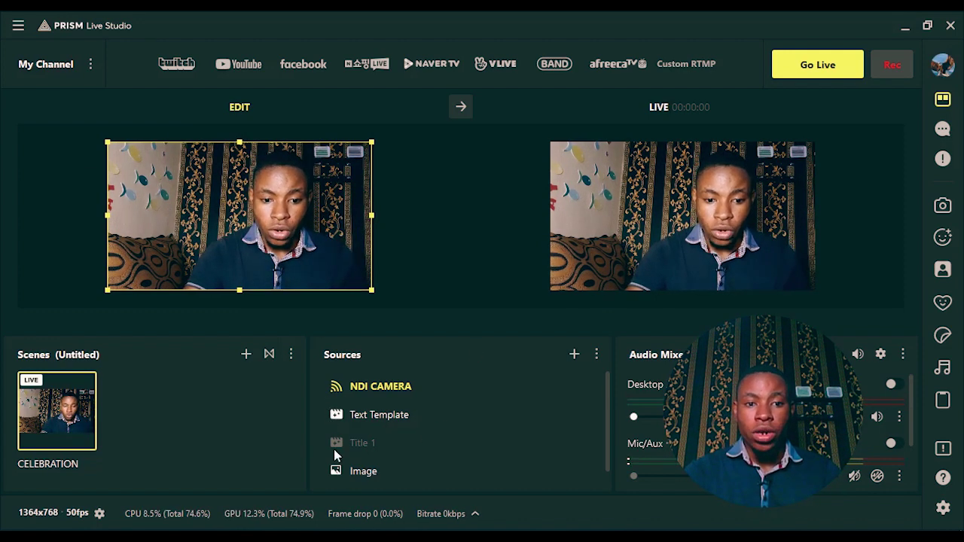
Add a Color Correction filter to NDI CAMERA and raise its gamma to 0.23.
{"action": "right_click", "coordinate": [392, 387]}
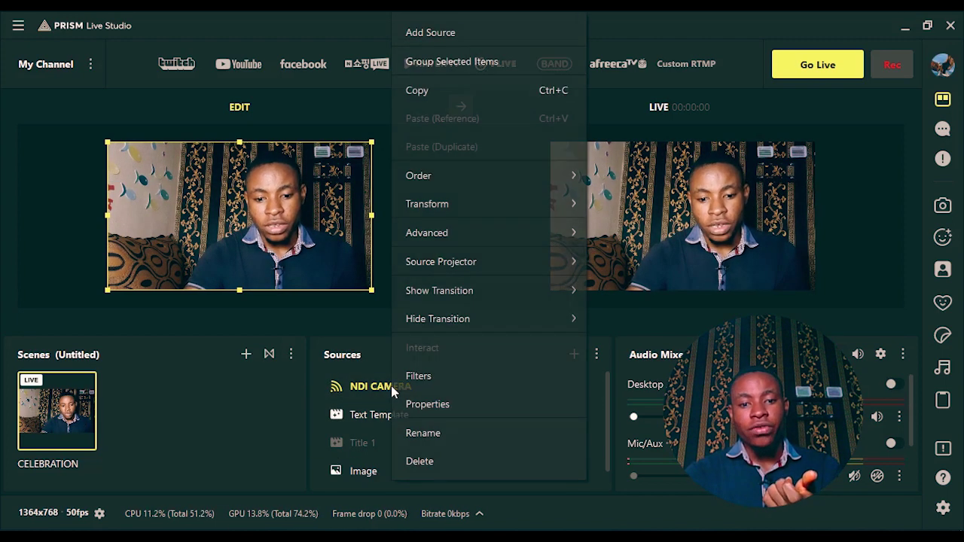
{"action": "left_click", "coordinate": [443, 384]}
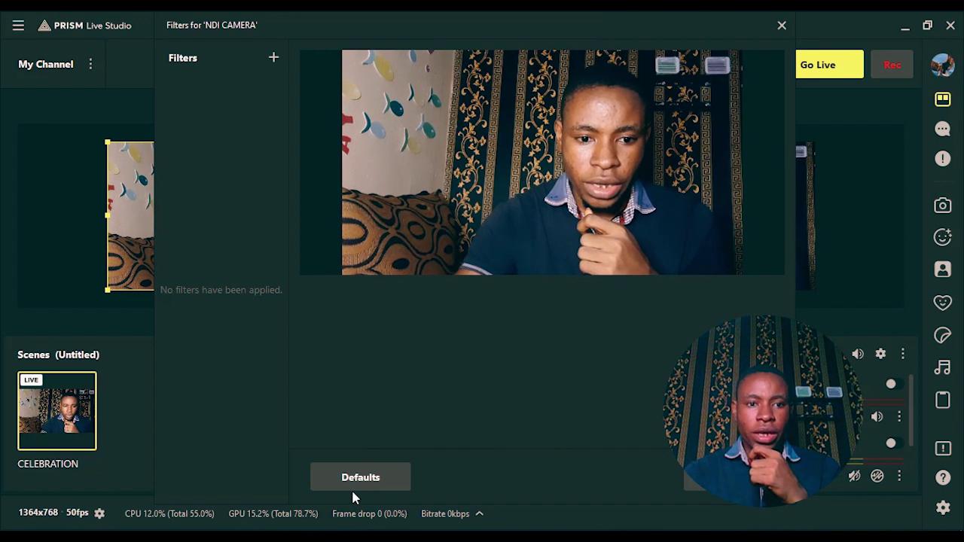
{"action": "left_click", "coordinate": [272, 60]}
{"action": "mouse_move", "coordinate": [345, 79]}
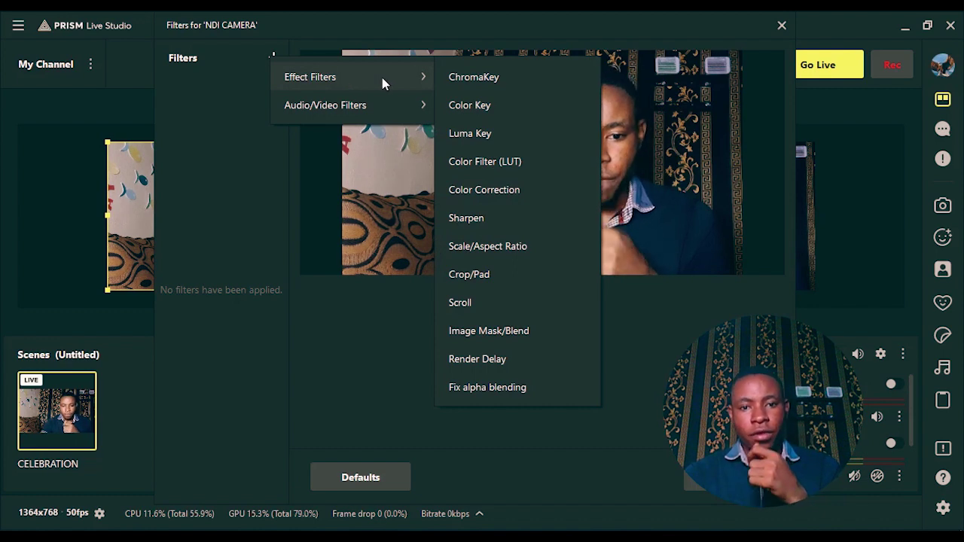
{"action": "left_click", "coordinate": [482, 192]}
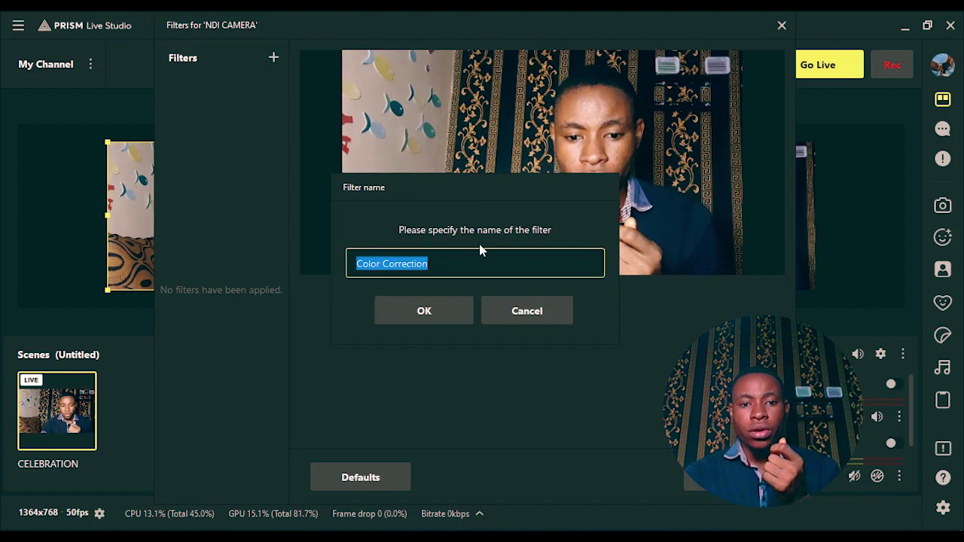
{"action": "left_click", "coordinate": [437, 311]}
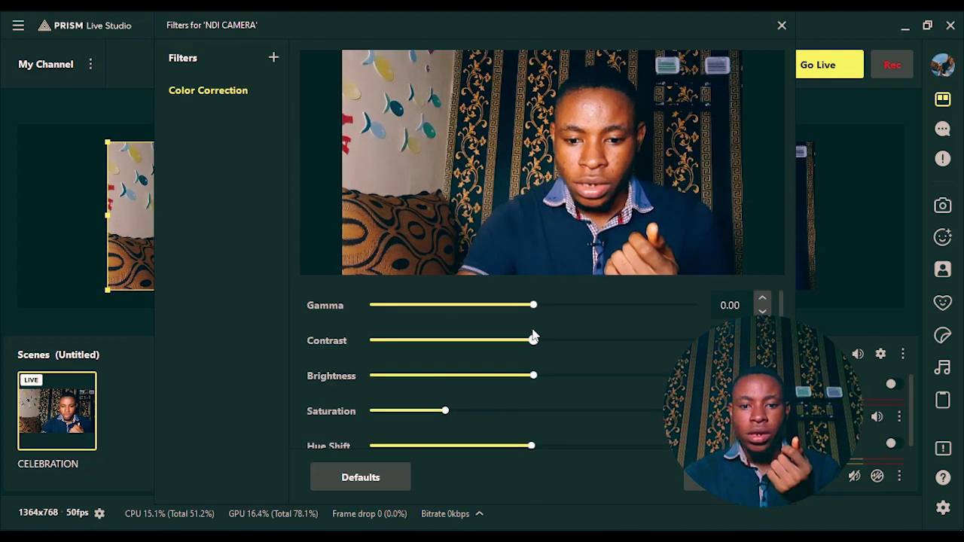
{"action": "left_click_drag", "start_coordinate": [532, 309], "coordinate": [538, 382]}
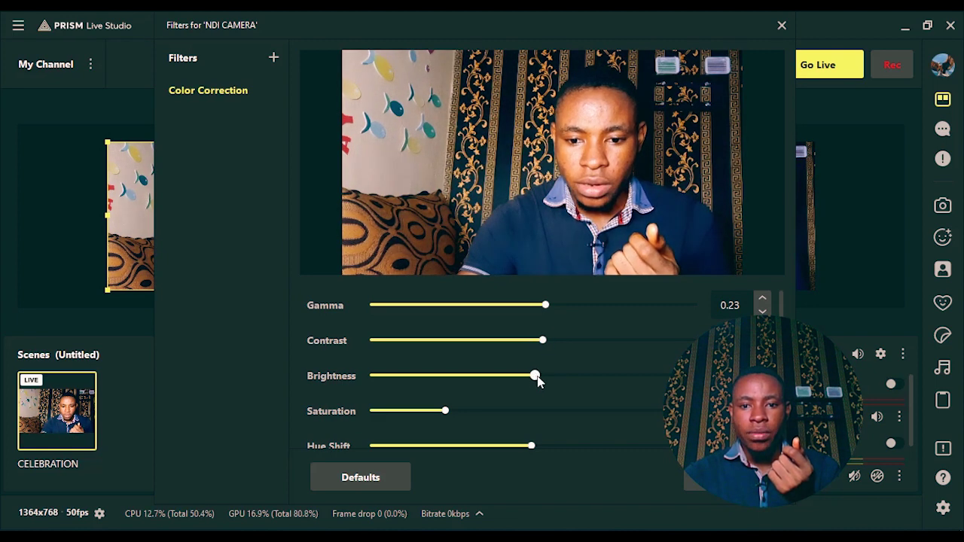
{"action": "left_click", "coordinate": [734, 477]}
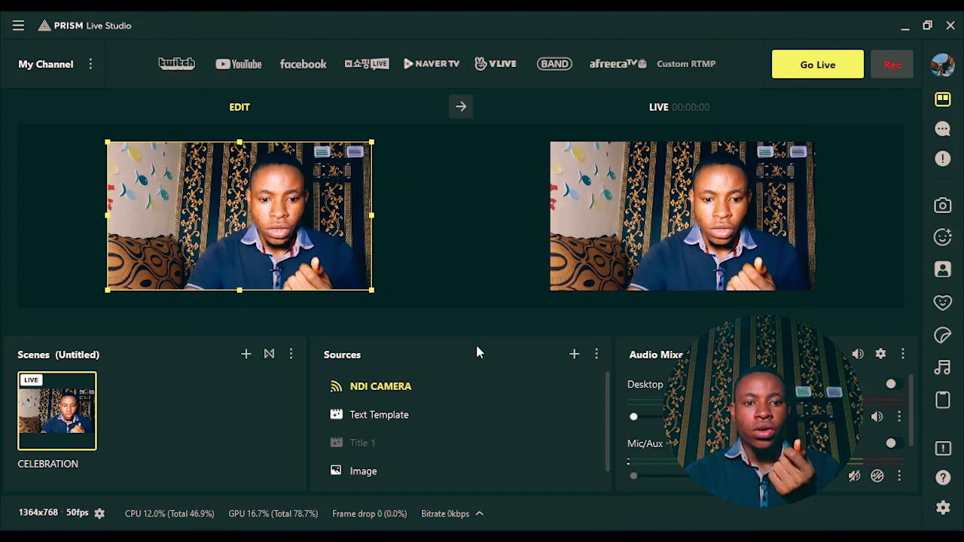